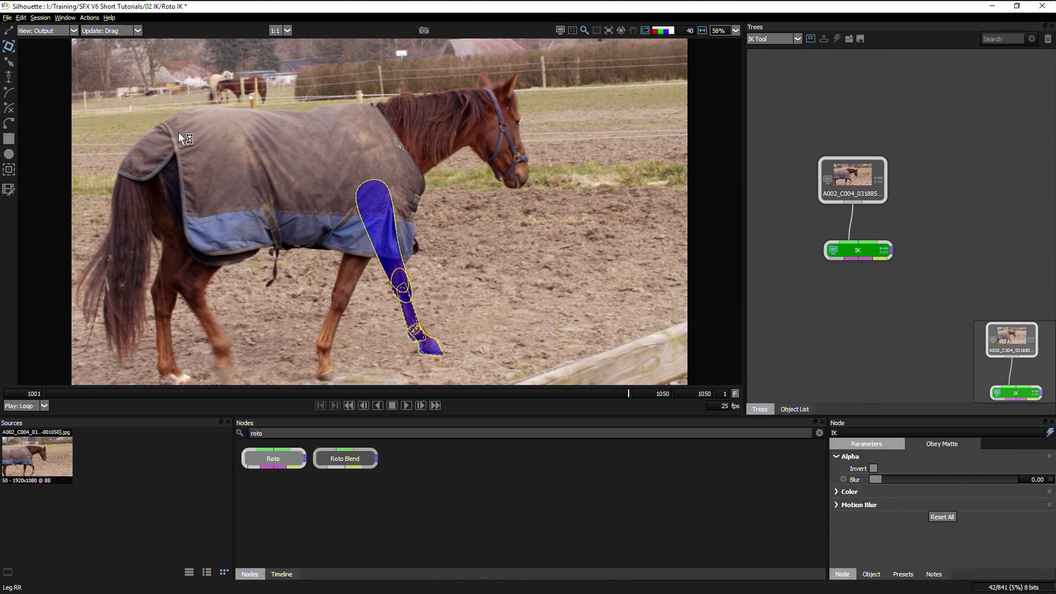
Reorder the Knee layer, with its nested Ankle and Hoof layers, to the top of the Leg FL layer
{"action": "left_click", "coordinate": [795, 409]}
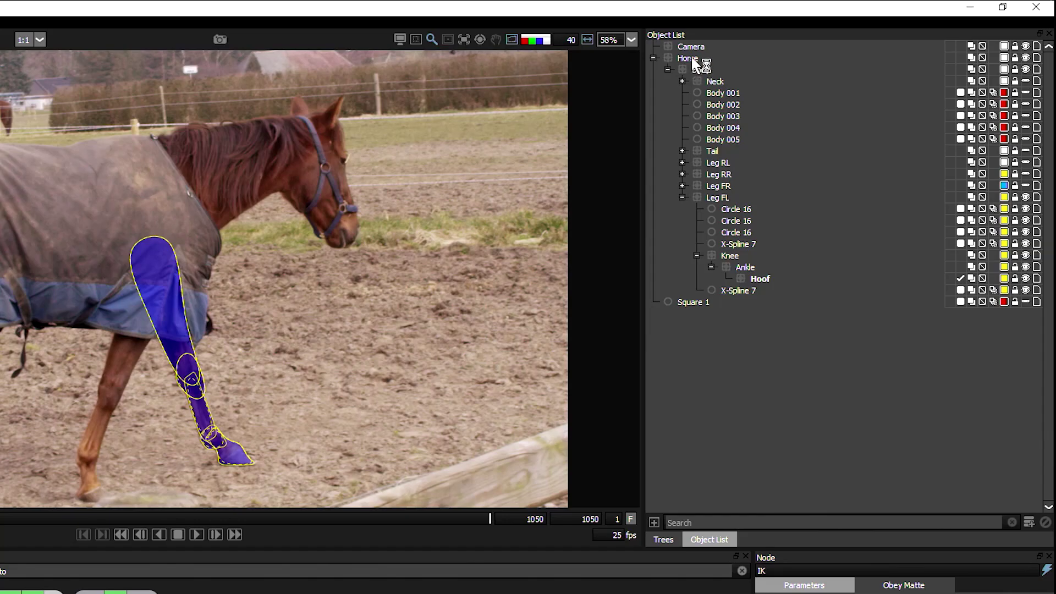
{"action": "left_click", "coordinate": [691, 57]}
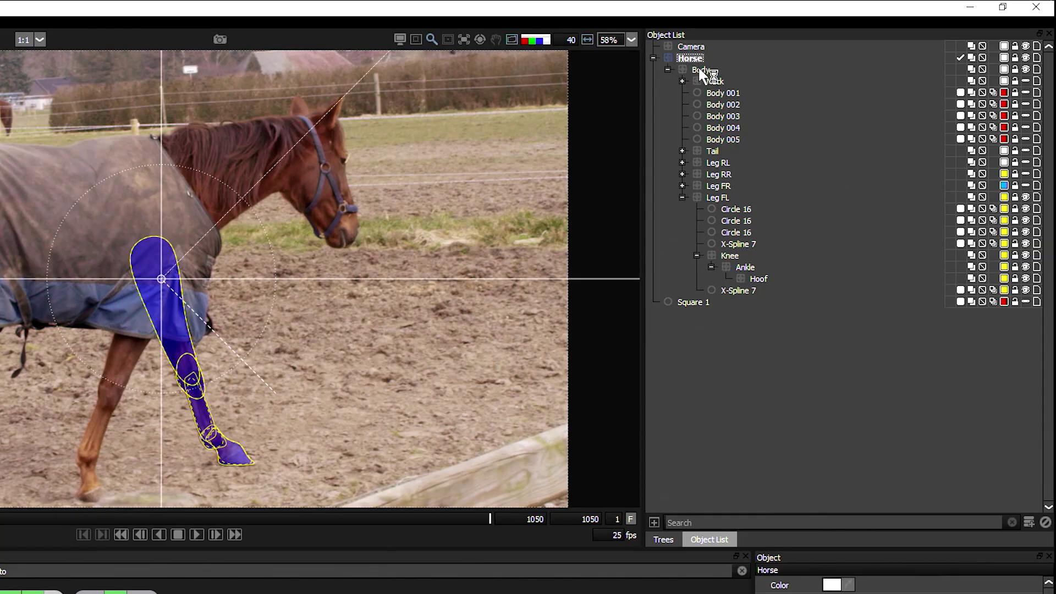
{"action": "left_click", "coordinate": [701, 68]}
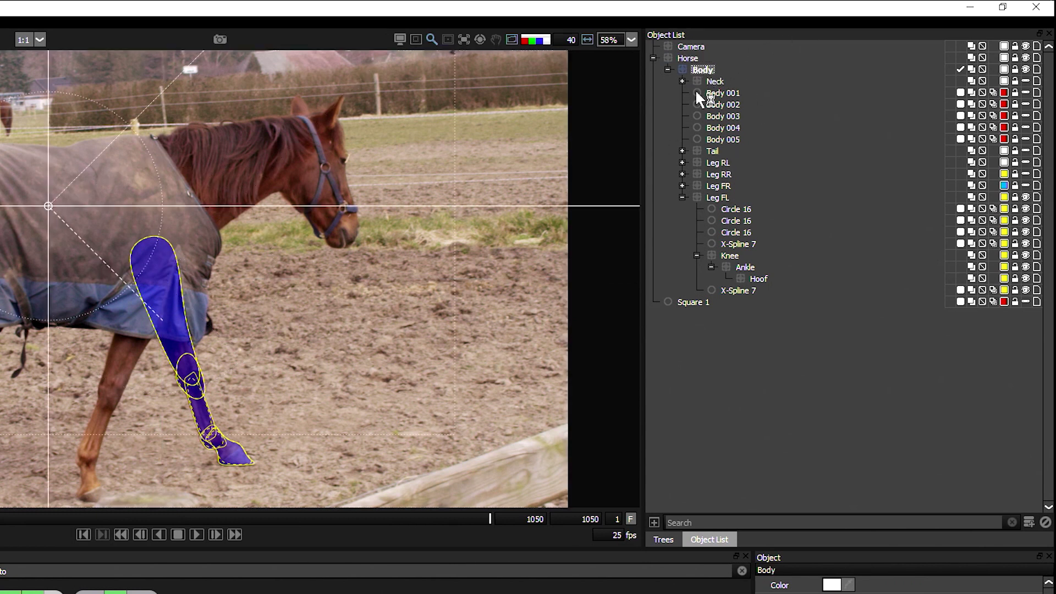
{"action": "left_click", "coordinate": [715, 197]}
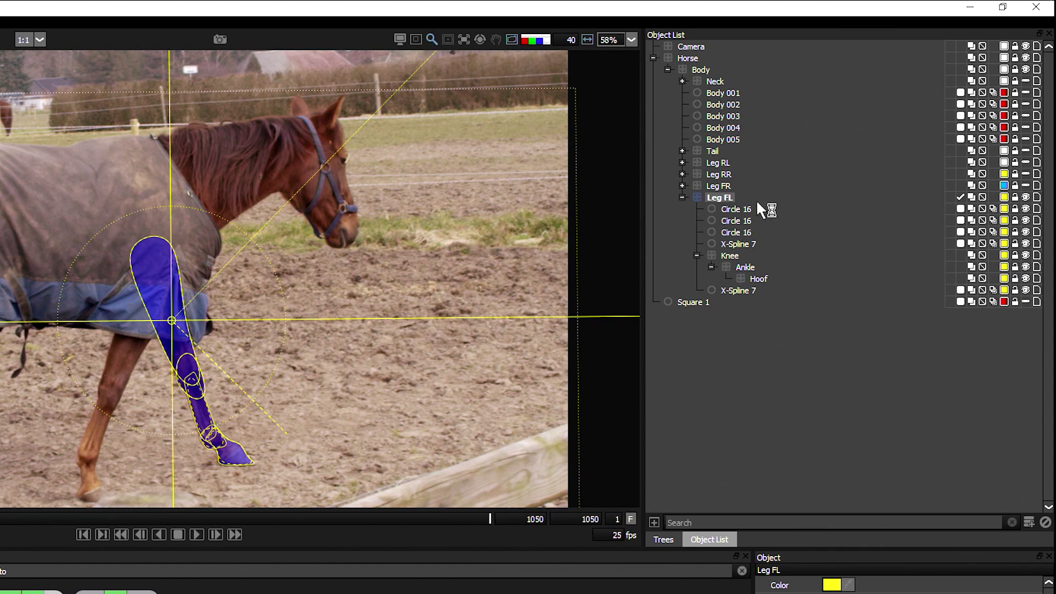
{"action": "left_click", "coordinate": [729, 255]}
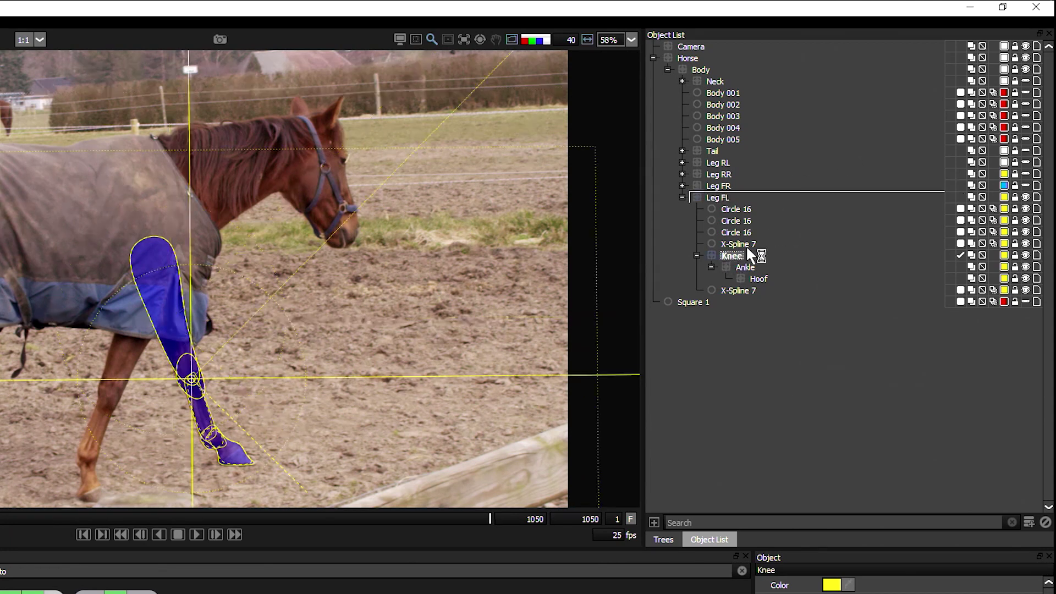
{"action": "left_click_drag", "start_coordinate": [711, 251], "coordinate": [790, 202]}
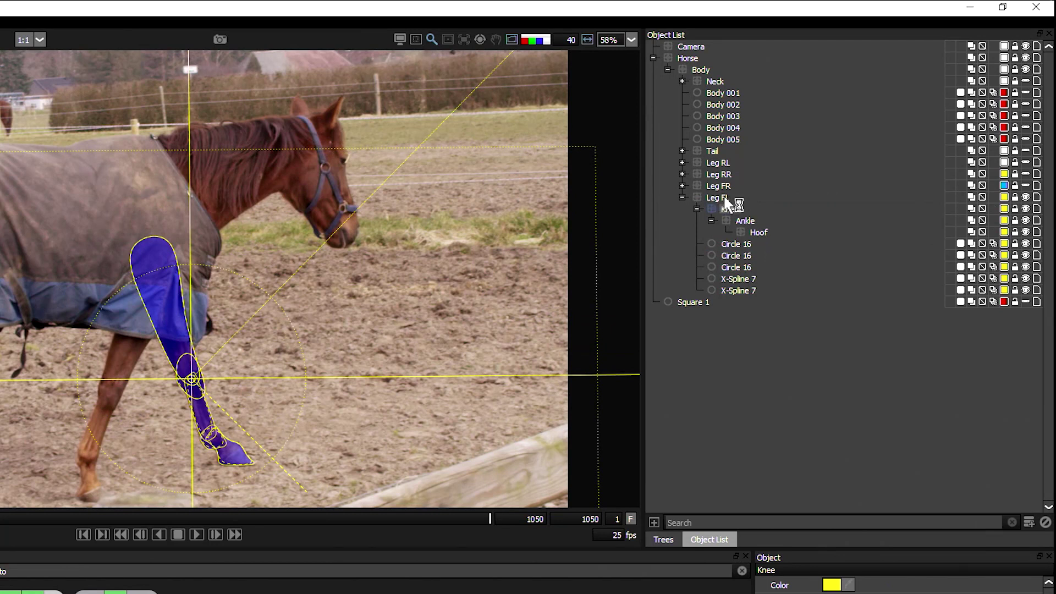
{"action": "left_click_drag", "start_coordinate": [724, 220], "coordinate": [751, 231]}
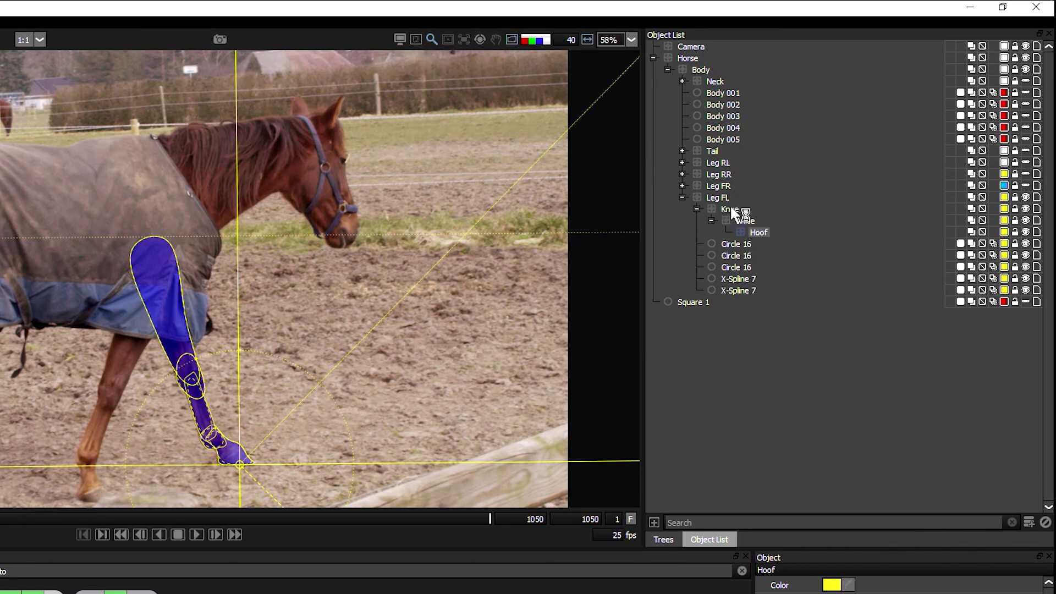
Nest two Circle 16 shapes in the Knee layer, the third in Ankle, and the lower X-Spline 7 in Hoof
{"action": "left_click_drag", "start_coordinate": [725, 246], "coordinate": [736, 212]}
{"action": "left_click_drag", "start_coordinate": [736, 256], "coordinate": [740, 231]}
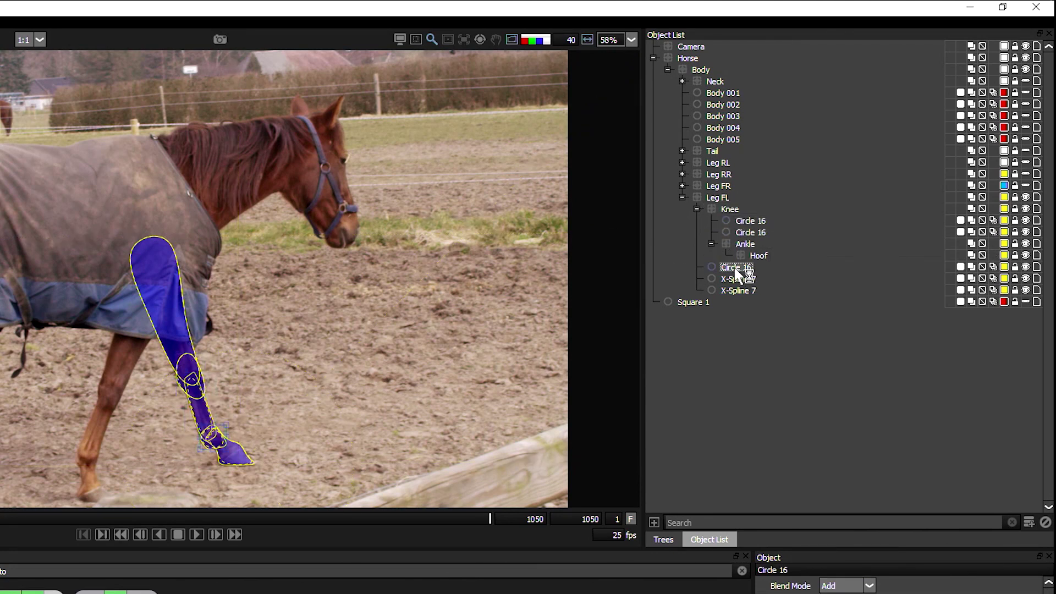
{"action": "mouse_move", "coordinate": [744, 278]}
{"action": "left_mouse_down"}
{"action": "mouse_move", "coordinate": [770, 276]}
{"action": "mouse_move", "coordinate": [762, 267]}
{"action": "left_mouse_up"}
Move the Leg FL layer's anchor point up to the shoulder, at about 944, 495
{"action": "left_click", "coordinate": [741, 198]}
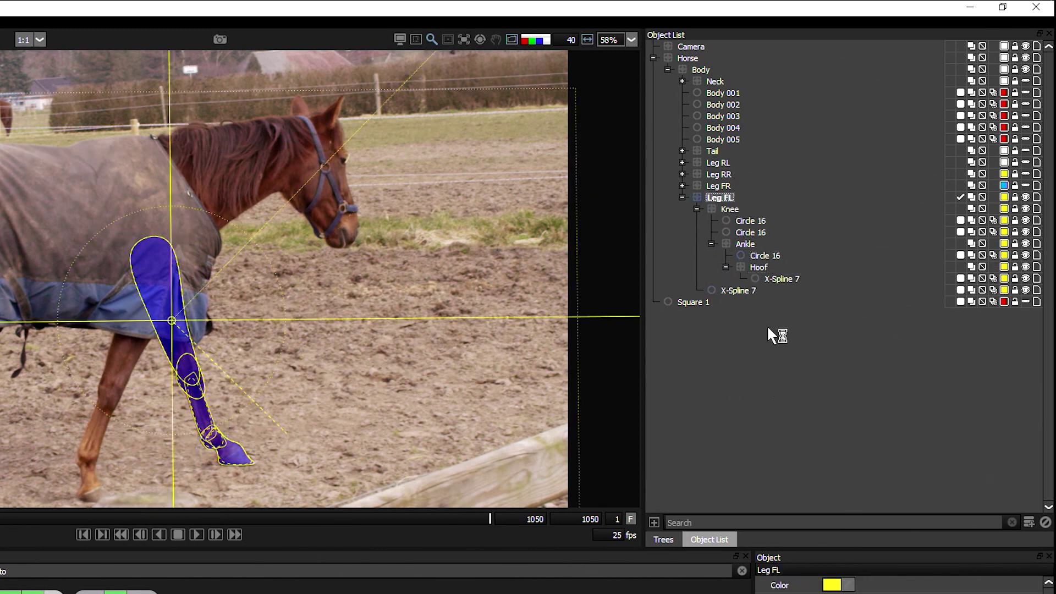
{"action": "left_click", "coordinate": [729, 209]}
{"action": "left_click", "coordinate": [746, 244]}
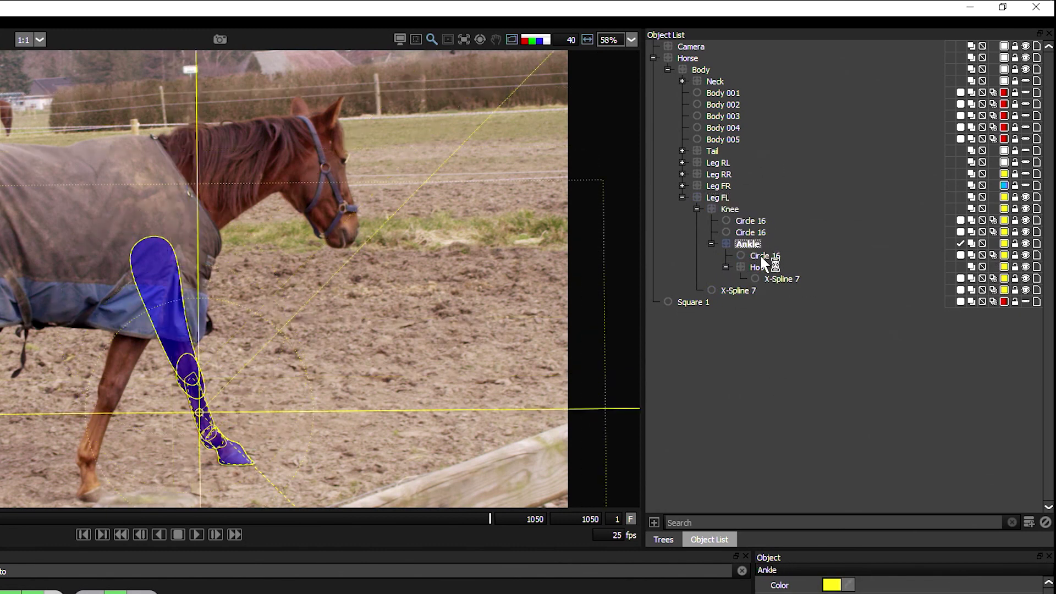
{"action": "key", "text": "Down"}
{"action": "key", "text": "Down"}
{"action": "left_click", "coordinate": [718, 197]}
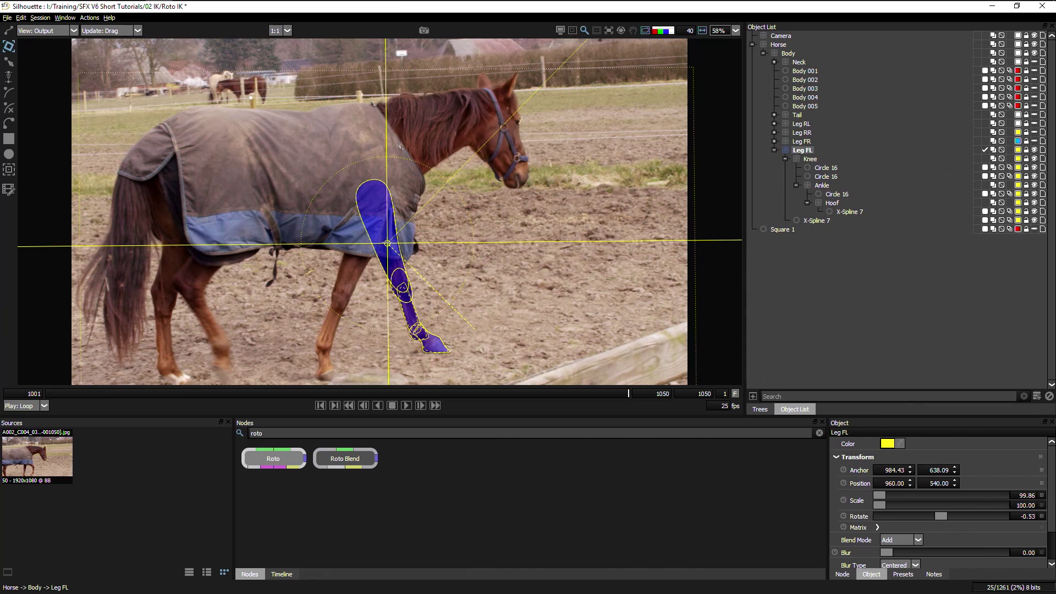
{"action": "left_click_drag", "start_coordinate": [388, 243], "coordinate": [375, 196]}
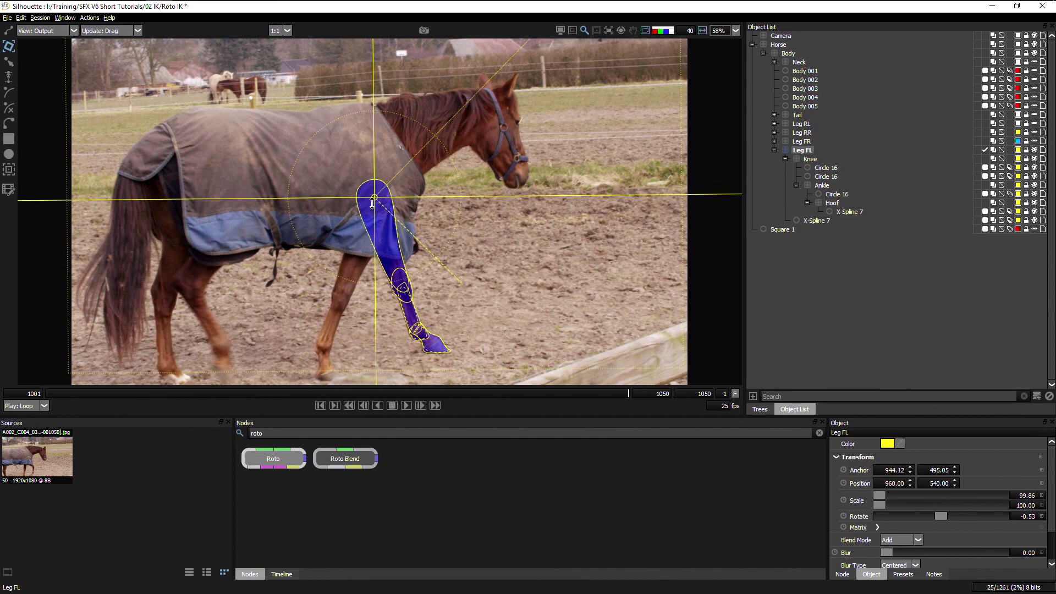
Move the Ankle layer's anchor point down onto the ankle joint, at about 1081, 920, and check the Hoof anchor
{"action": "left_click", "coordinate": [811, 159]}
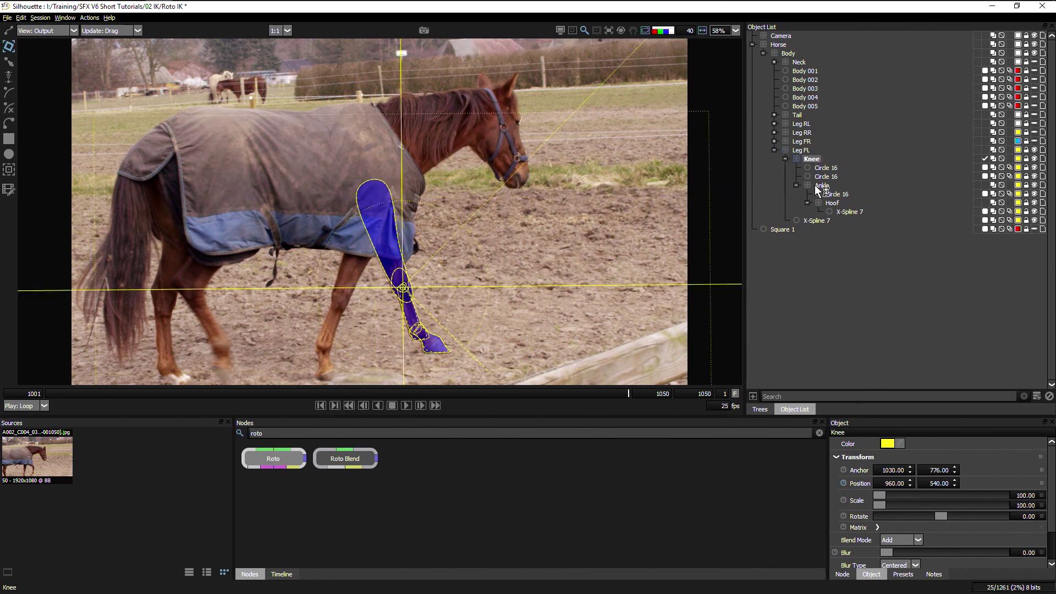
{"action": "left_click", "coordinate": [822, 184]}
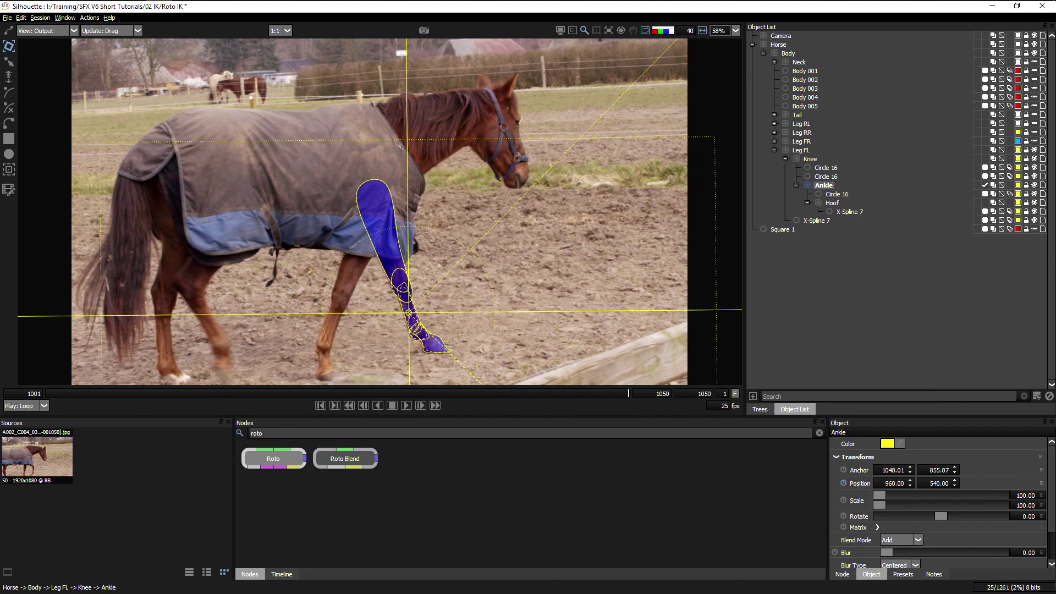
{"action": "left_click_drag", "start_coordinate": [409, 313], "coordinate": [419, 333]}
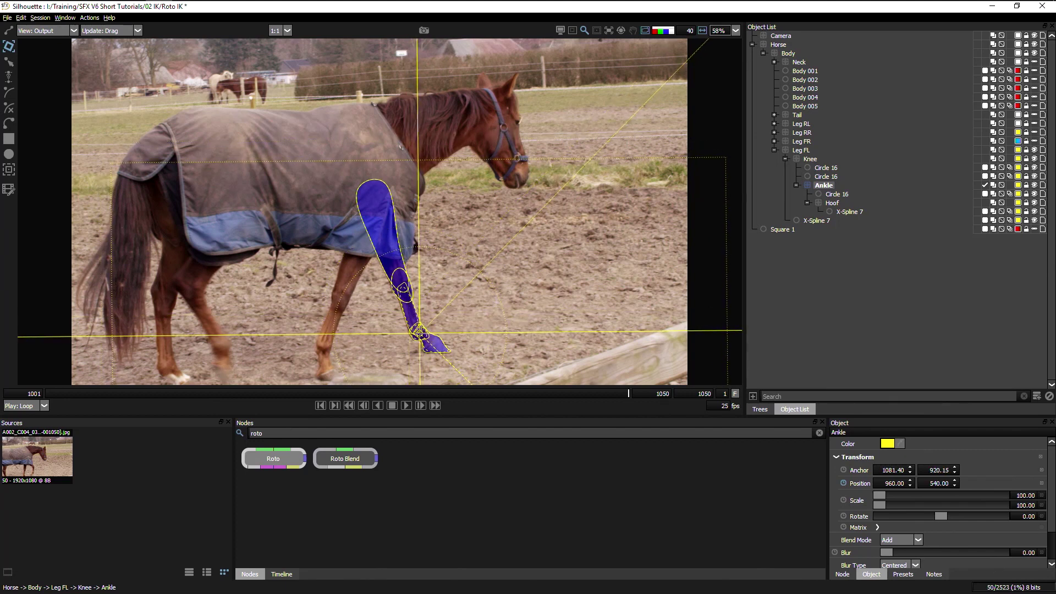
{"action": "left_click", "coordinate": [832, 203]}
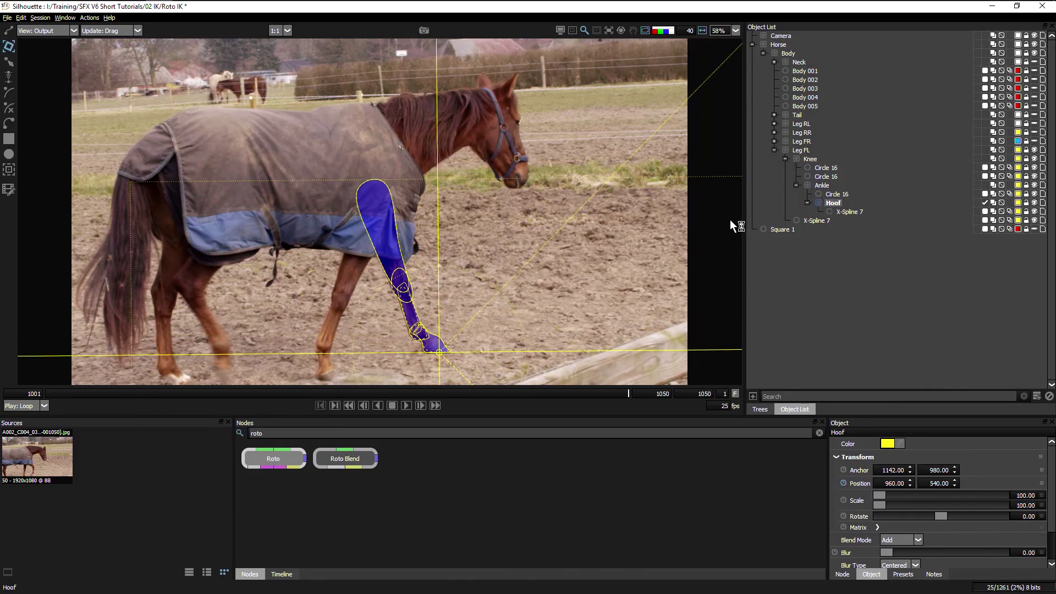
{"action": "left_click", "coordinate": [916, 263]}
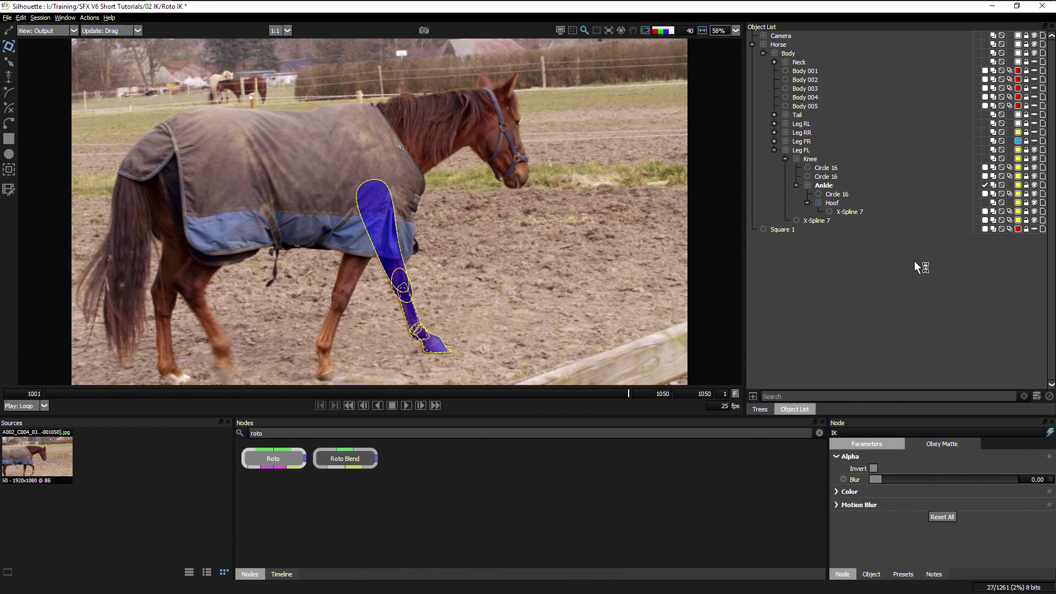
Enable keyframing of the Rotate parameter on the Leg FL, Knee, Ankle and Hoof layers
{"action": "left_click", "coordinate": [804, 150]}
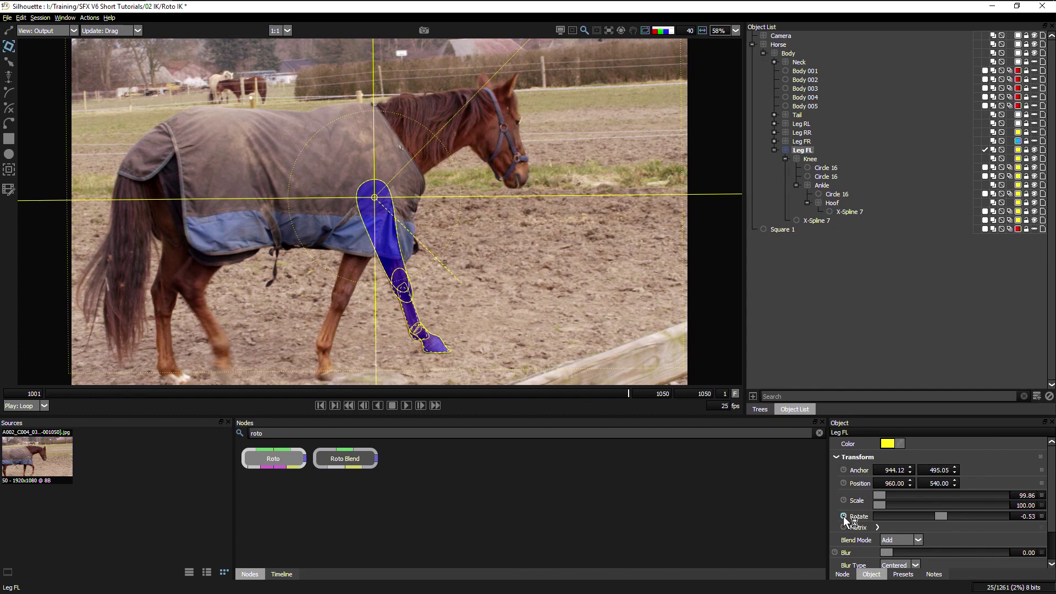
{"action": "left_click", "coordinate": [811, 160]}
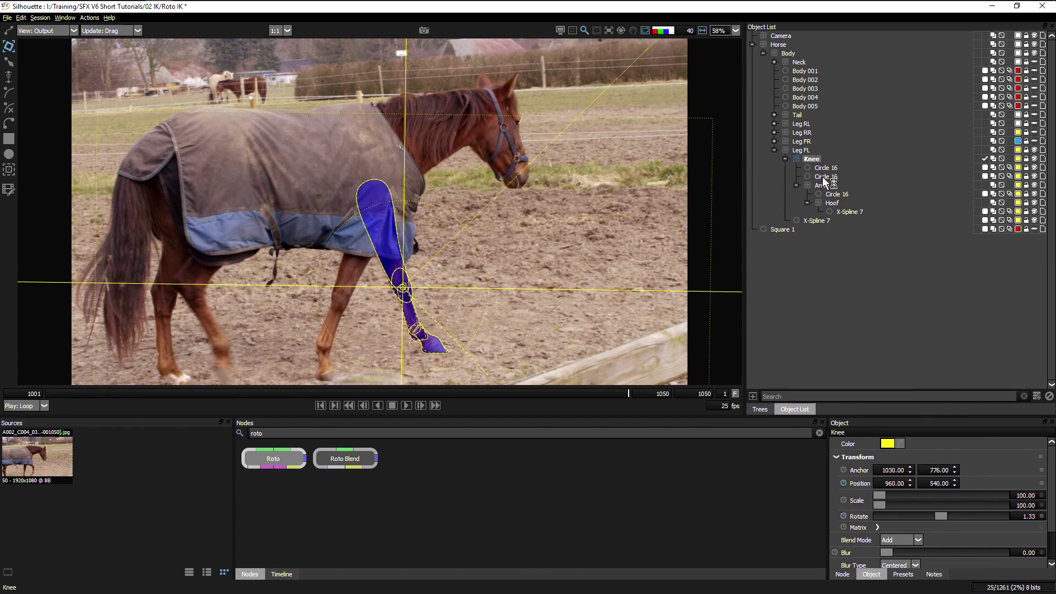
{"action": "left_click", "coordinate": [824, 186]}
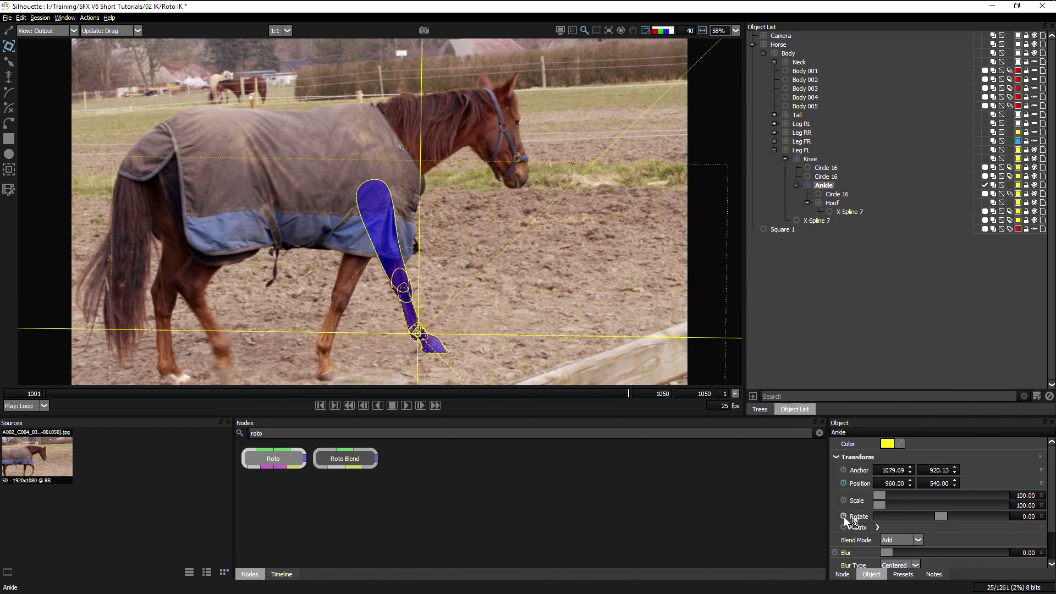
{"action": "left_click", "coordinate": [826, 203]}
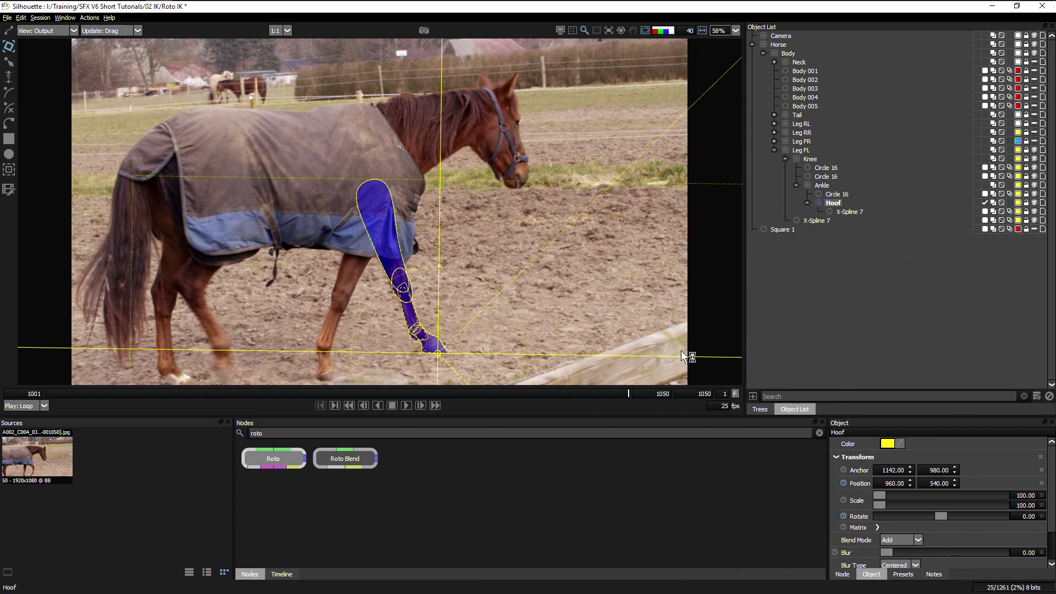
At frame 1041, select the Hoof, Ankle, Knee and Leg FL layers together and pose the chain over the front leg with the IK tool
{"action": "left_click_drag", "start_coordinate": [627, 395], "coordinate": [522, 408]}
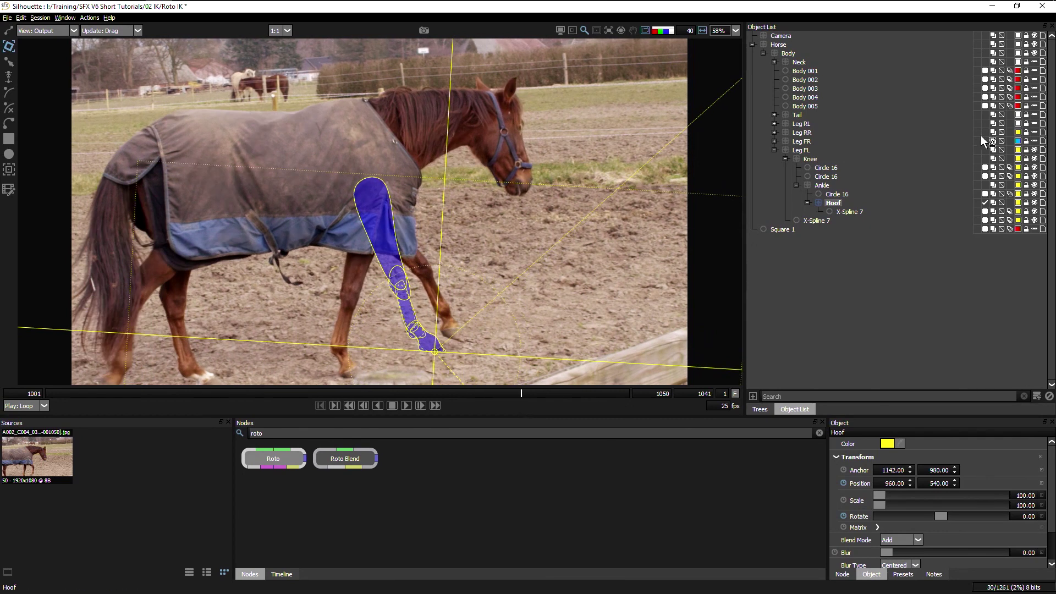
{"action": "left_click", "coordinate": [832, 185]}
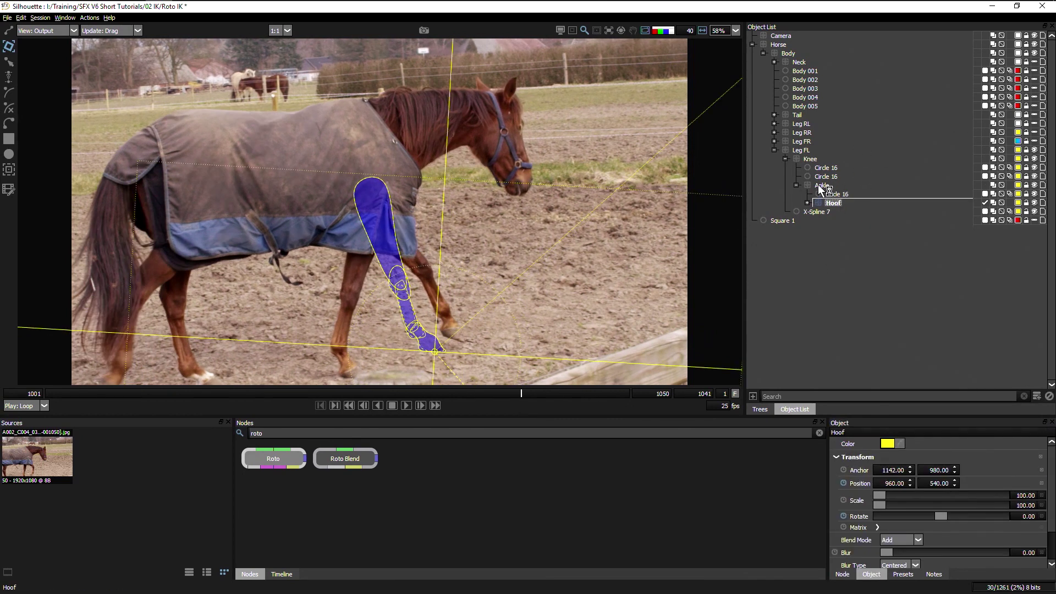
{"action": "left_click", "coordinate": [818, 185], "text": "ctrl"}
{"action": "left_click", "coordinate": [810, 158], "text": "ctrl"}
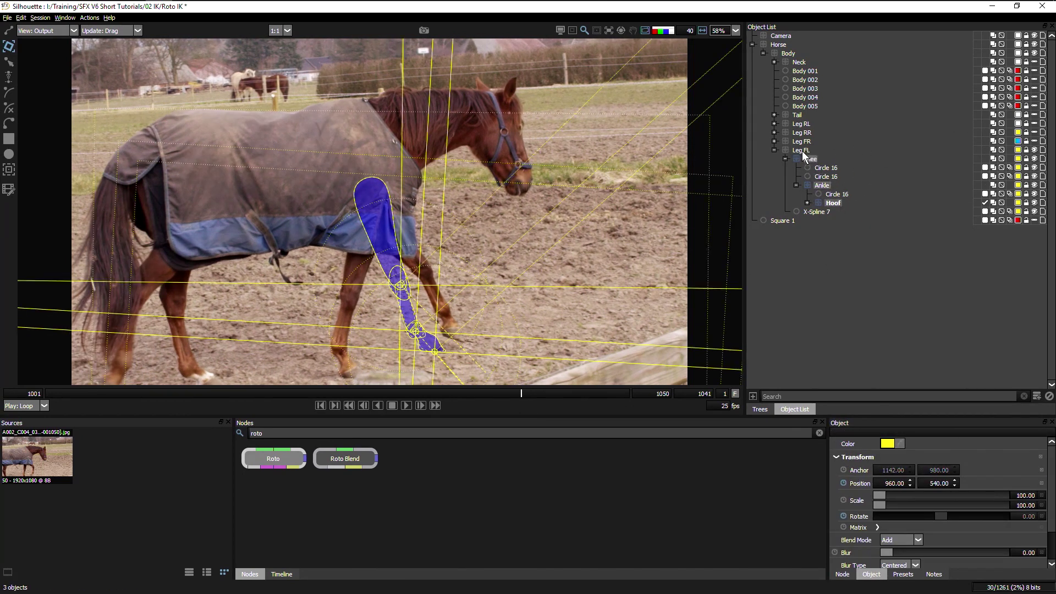
{"action": "left_click", "coordinate": [802, 151], "text": "ctrl"}
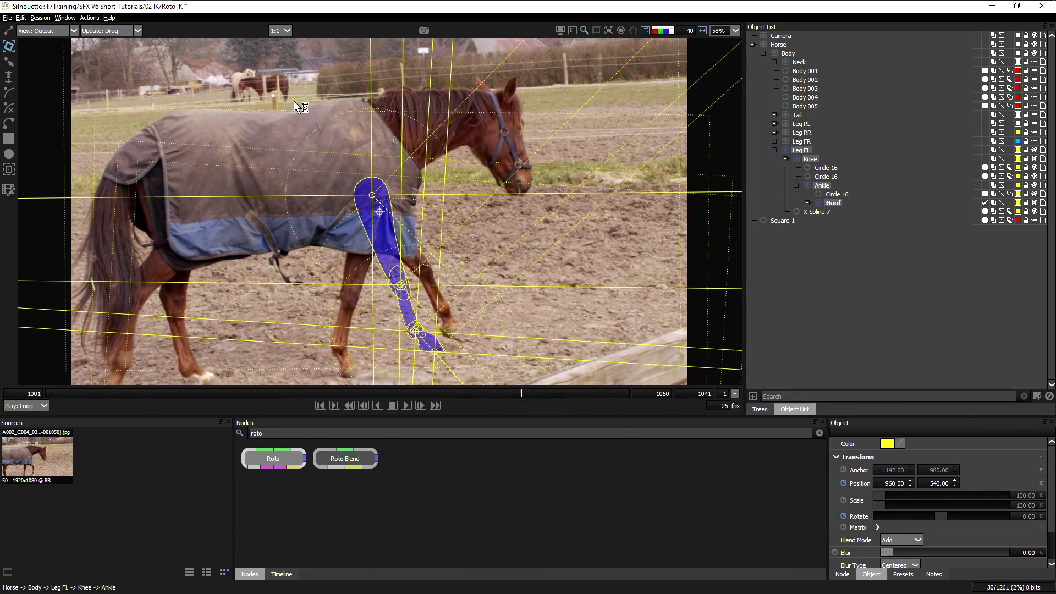
{"action": "left_click", "coordinate": [10, 77]}
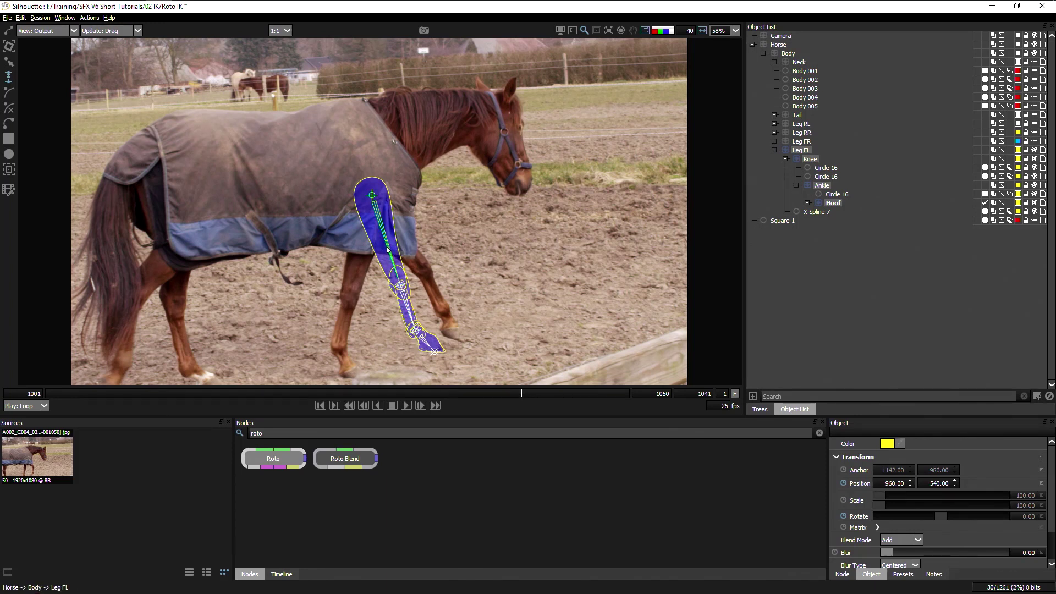
{"action": "left_click_drag", "start_coordinate": [388, 249], "coordinate": [452, 333]}
At frame 1034, pose the knee, ankle and hoof joints of the IK chain to match the horse's bent front leg
{"action": "left_click_drag", "start_coordinate": [520, 393], "coordinate": [435, 402]}
{"action": "left_click_drag", "start_coordinate": [413, 281], "coordinate": [429, 268]}
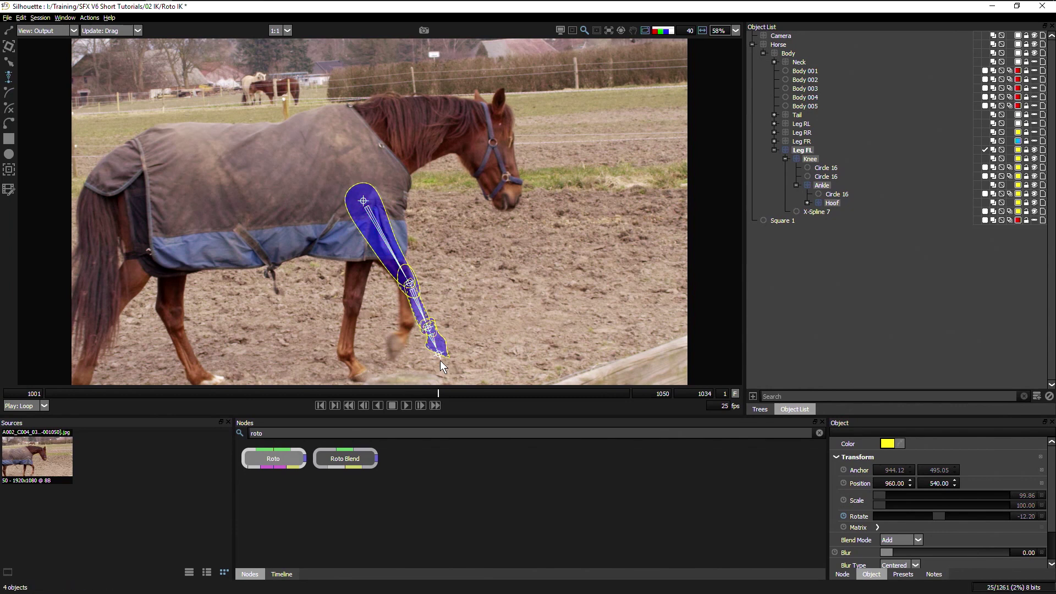
{"action": "left_click_drag", "start_coordinate": [439, 357], "coordinate": [400, 329]}
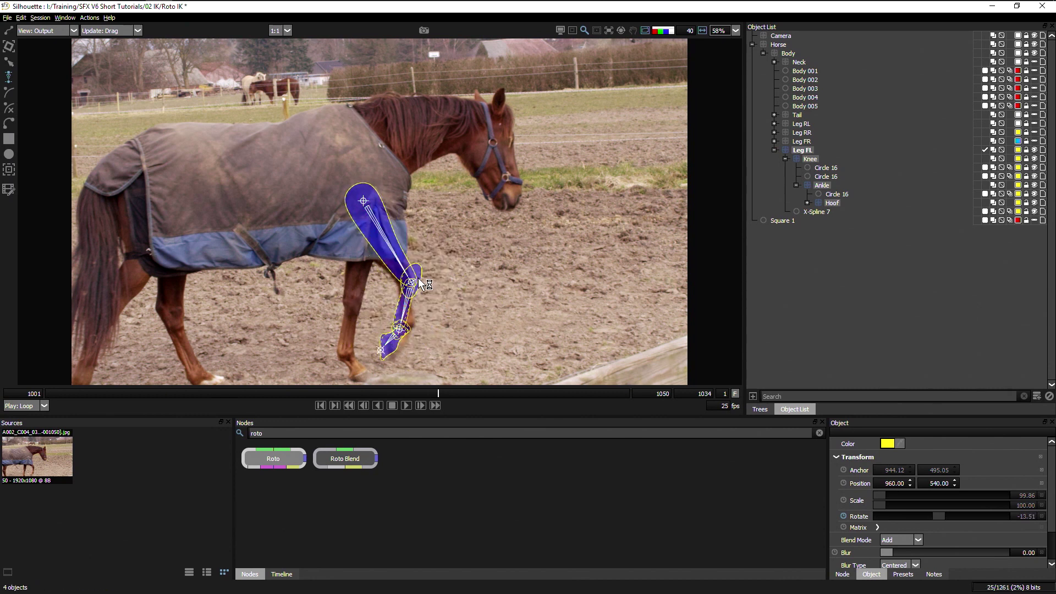
{"action": "mouse_move", "coordinate": [411, 284]}
{"action": "left_mouse_down"}
{"action": "mouse_move", "coordinate": [439, 249]}
{"action": "mouse_move", "coordinate": [371, 265]}
{"action": "mouse_move", "coordinate": [412, 286]}
{"action": "left_mouse_up"}
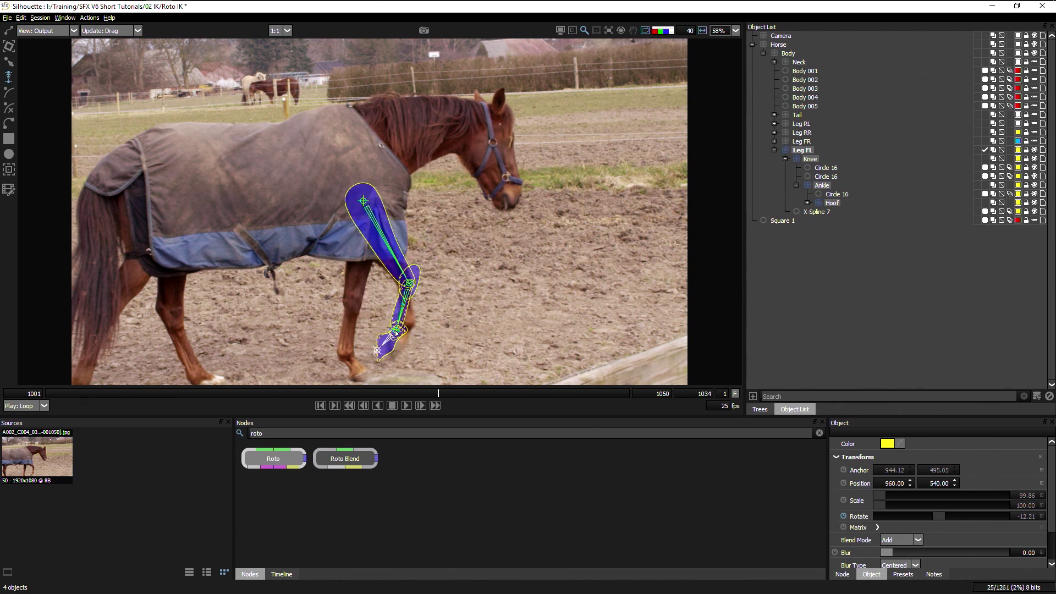
{"action": "left_click_drag", "start_coordinate": [397, 331], "coordinate": [407, 332]}
{"action": "left_click_drag", "start_coordinate": [411, 284], "coordinate": [409, 286]}
{"action": "left_click_drag", "start_coordinate": [403, 332], "coordinate": [409, 332]}
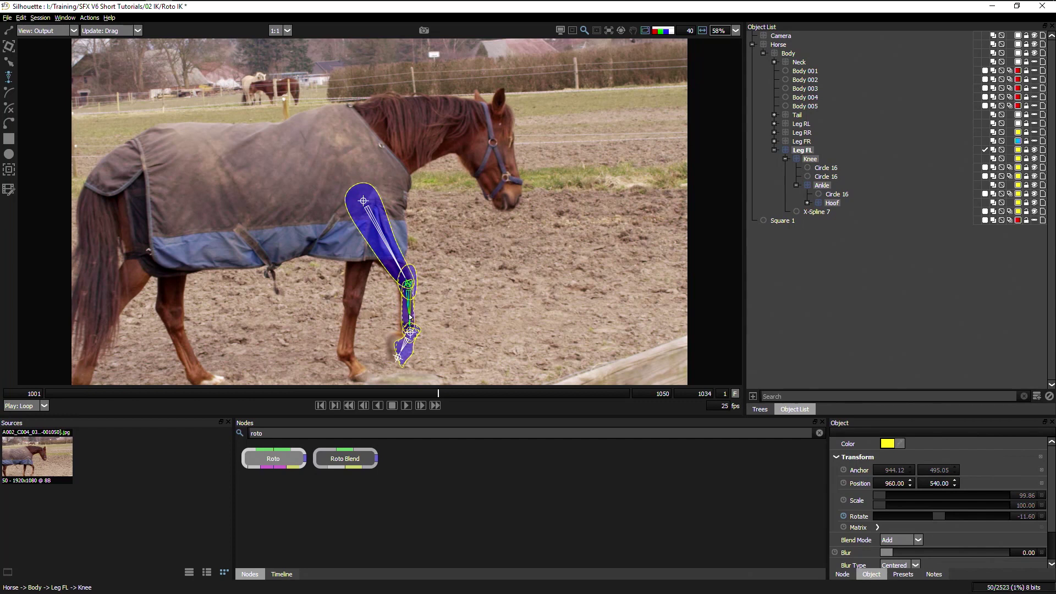
{"action": "left_click", "coordinate": [403, 349]}
{"action": "left_click_drag", "start_coordinate": [394, 356], "coordinate": [392, 356]}
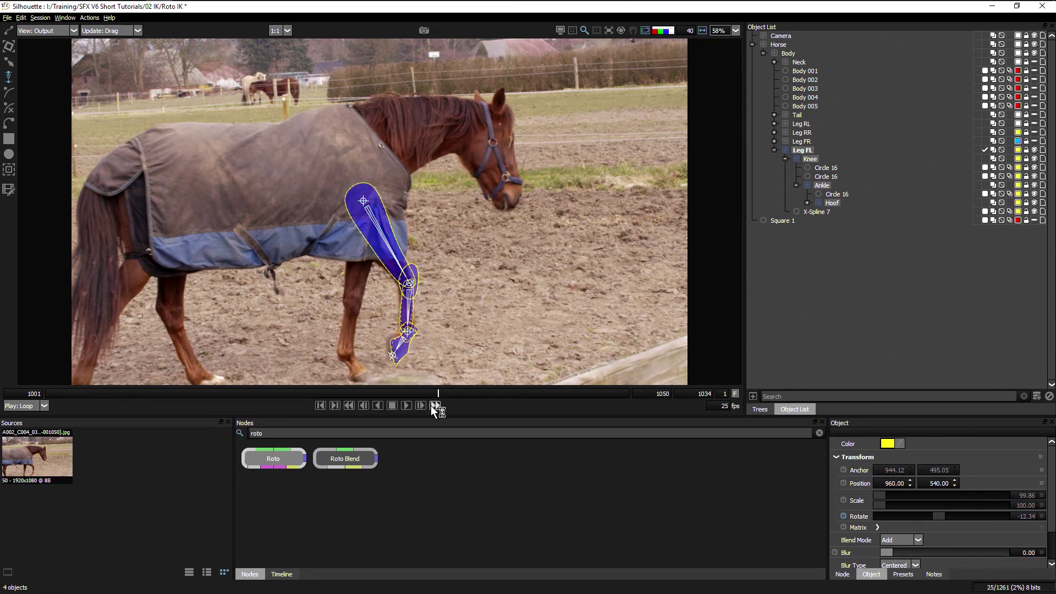
At frame 1036, adjust the knee and ankle joints of the IK chain to line up with the front leg
{"action": "mouse_move", "coordinate": [440, 395]}
{"action": "left_mouse_down"}
{"action": "mouse_move", "coordinate": [615, 385]}
{"action": "mouse_move", "coordinate": [444, 398]}
{"action": "mouse_move", "coordinate": [462, 395]}
{"action": "left_mouse_up"}
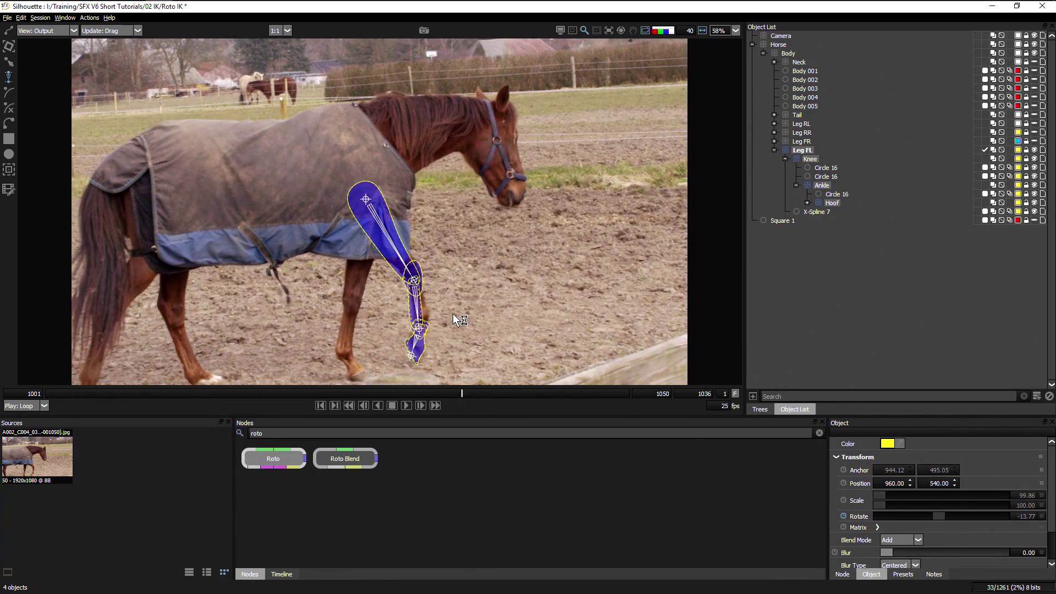
{"action": "left_click_drag", "start_coordinate": [420, 330], "coordinate": [425, 326]}
{"action": "key", "text": "ctrl+z"}
{"action": "left_click_drag", "start_coordinate": [415, 282], "coordinate": [420, 279]}
{"action": "left_click_drag", "start_coordinate": [423, 325], "coordinate": [413, 352]}
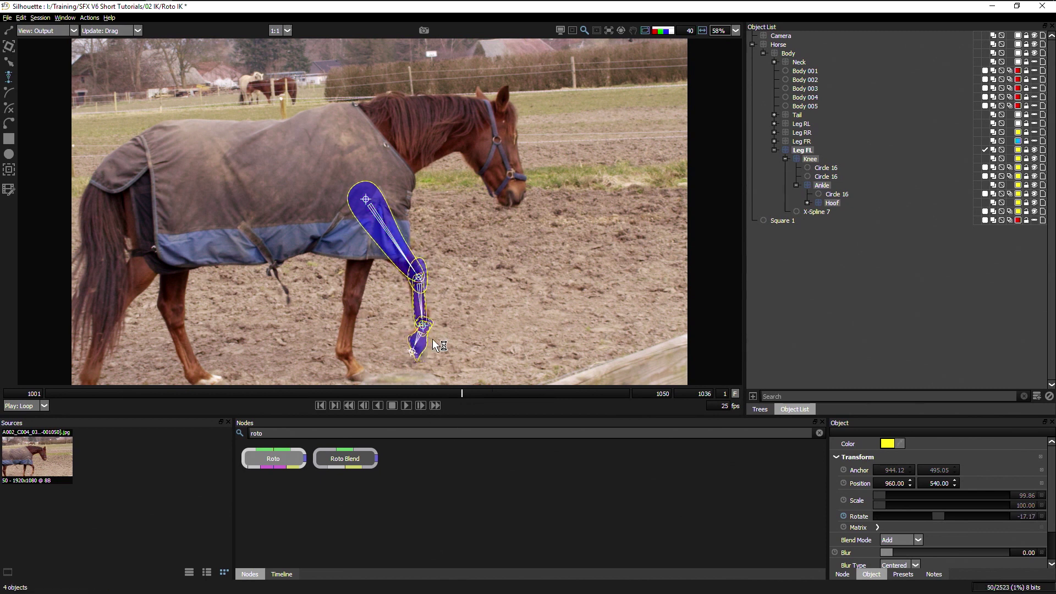
Refine the IK chain's lower-leg pose at frame 1038 and scrub to frame 1050 to review the motion
{"action": "left_click_drag", "start_coordinate": [464, 394], "coordinate": [377, 398]}
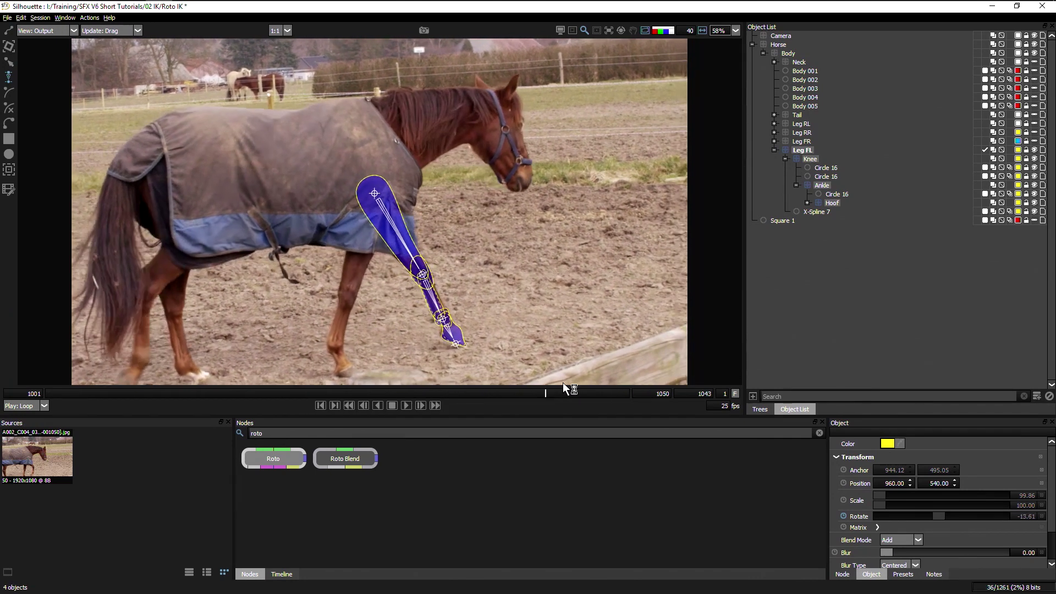
{"action": "left_click_drag", "start_coordinate": [466, 399], "coordinate": [486, 406]}
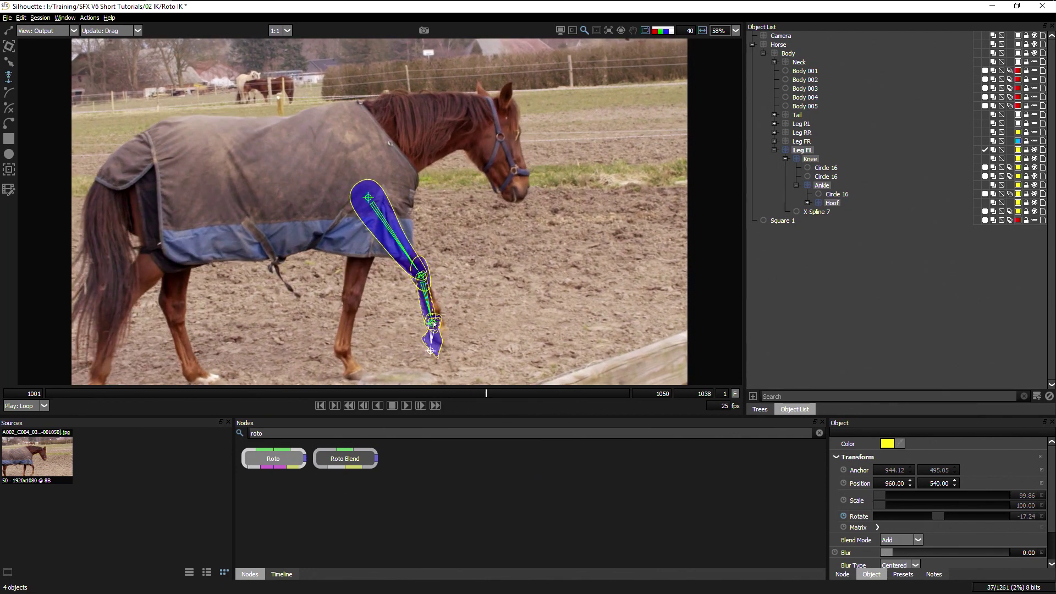
{"action": "left_click_drag", "start_coordinate": [434, 324], "coordinate": [439, 321]}
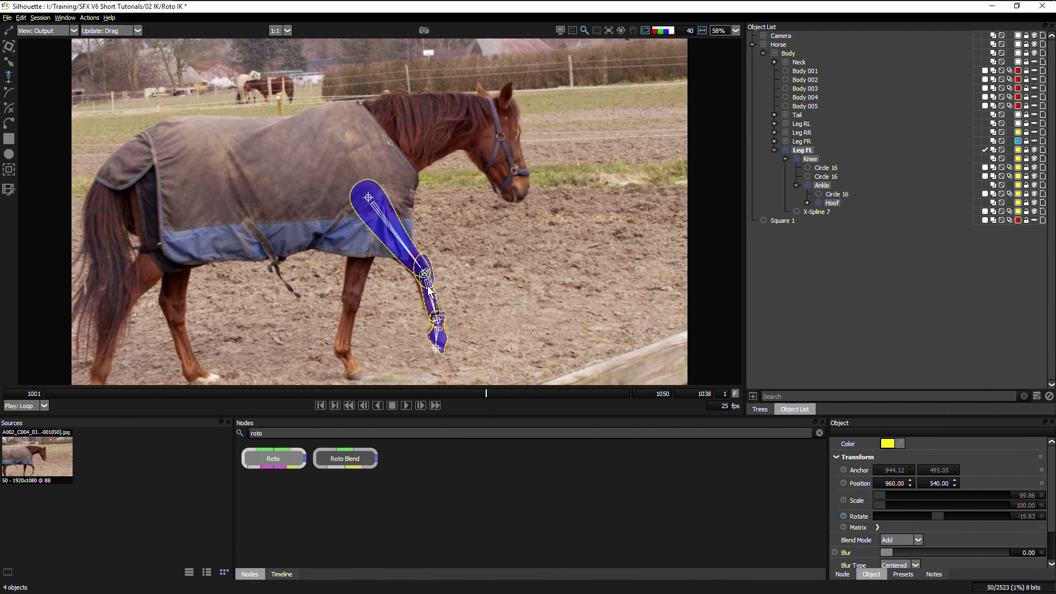
{"action": "left_click_drag", "start_coordinate": [487, 395], "coordinate": [694, 379]}
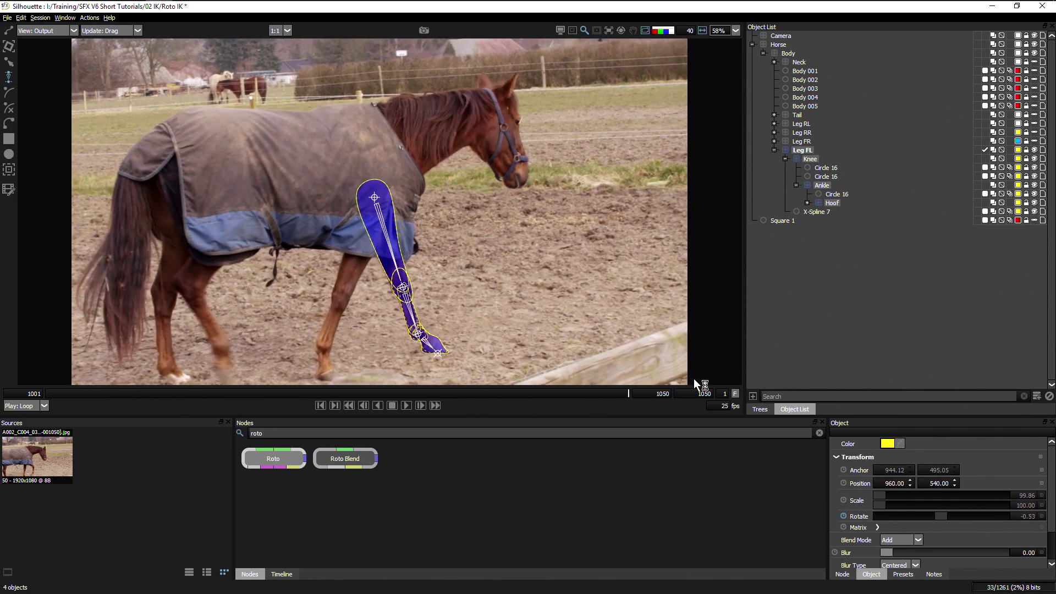